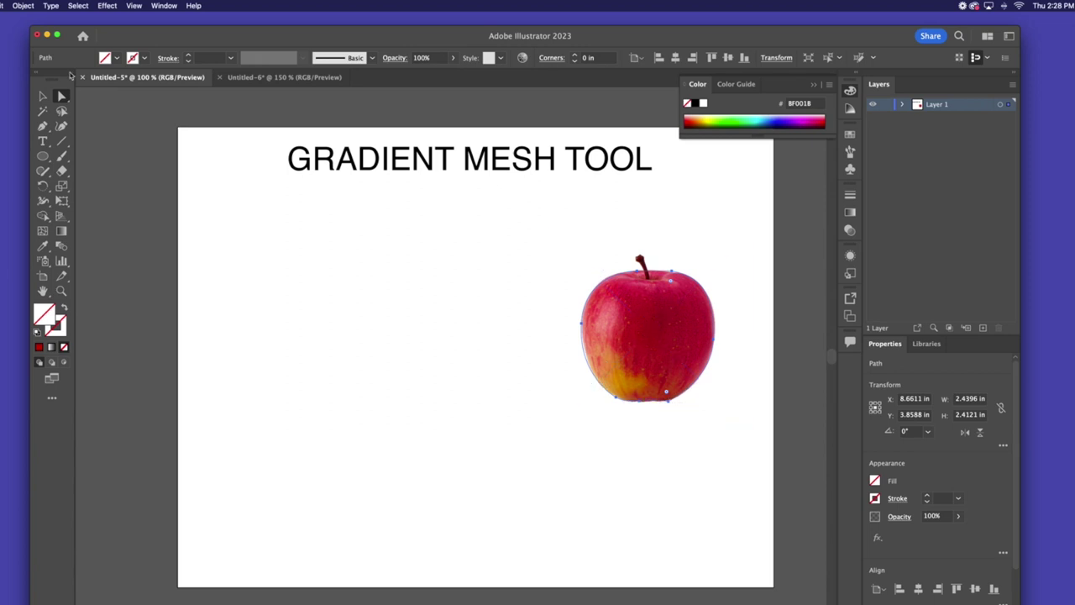
Step: Drag the apple-shaped path left so it sits clear of the apple photo
{"action": "left_click", "coordinate": [42, 96]}
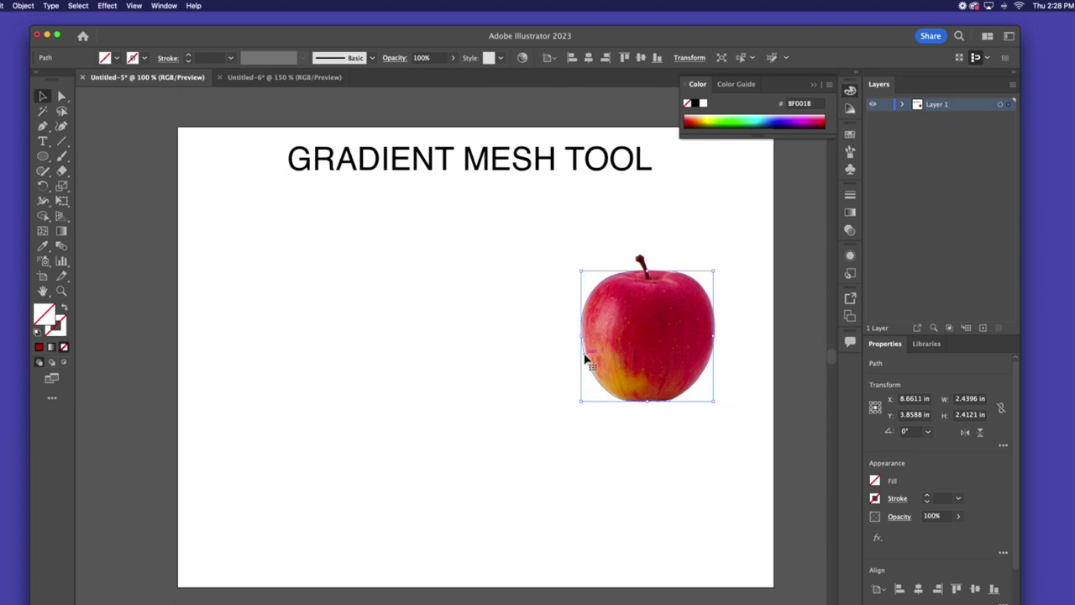
{"action": "left_click_drag", "start_coordinate": [574, 359], "coordinate": [375, 351]}
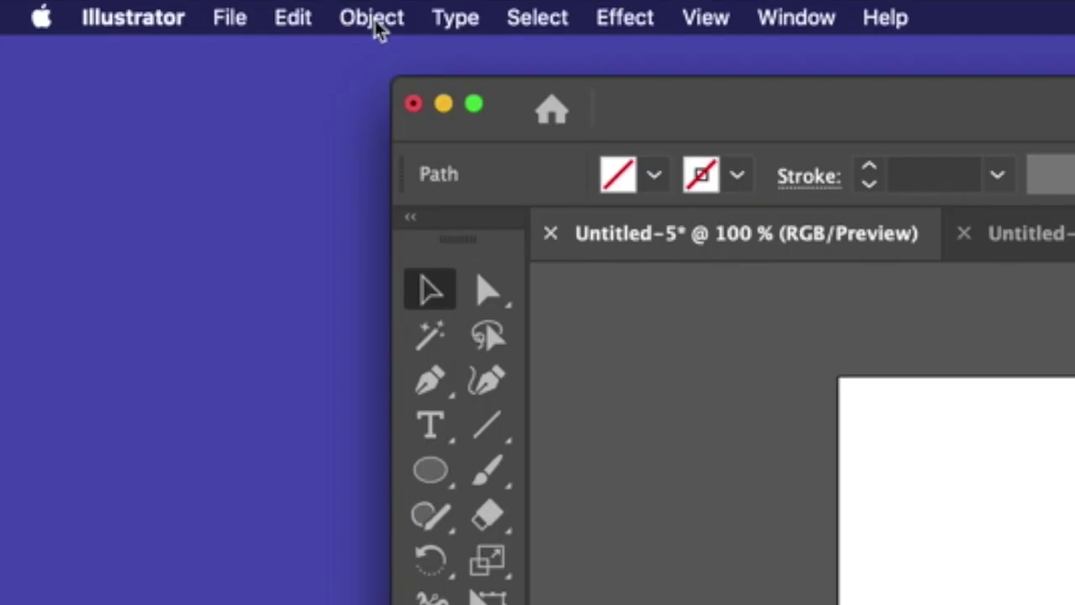
Step: Preview a gradient mesh on the apple path at 4×4, then at 20 rows and 20 columns
{"action": "left_click", "coordinate": [23, 7]}
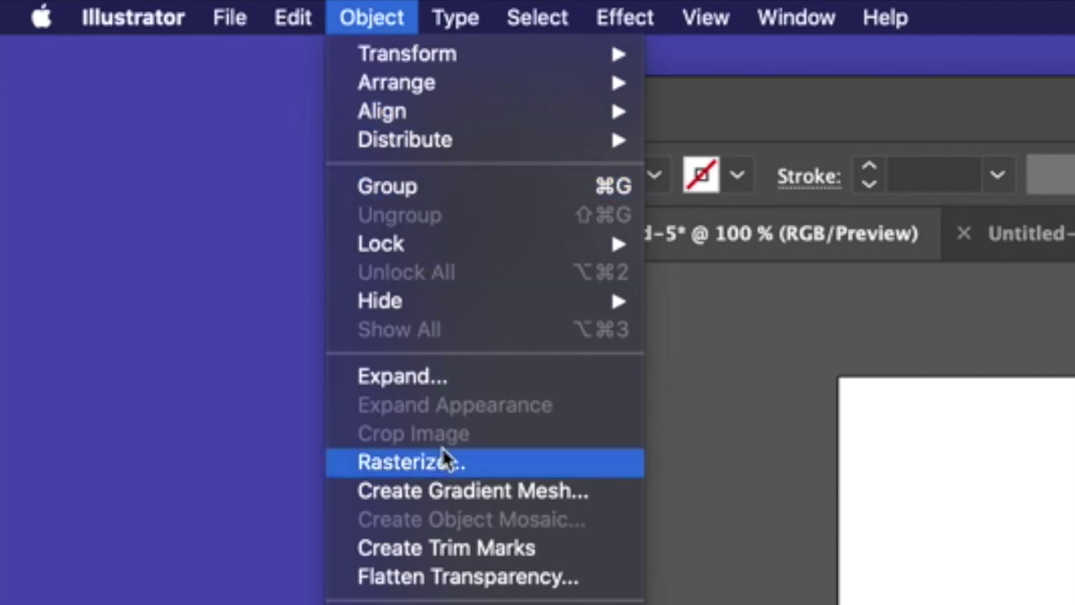
{"action": "left_click", "coordinate": [435, 494]}
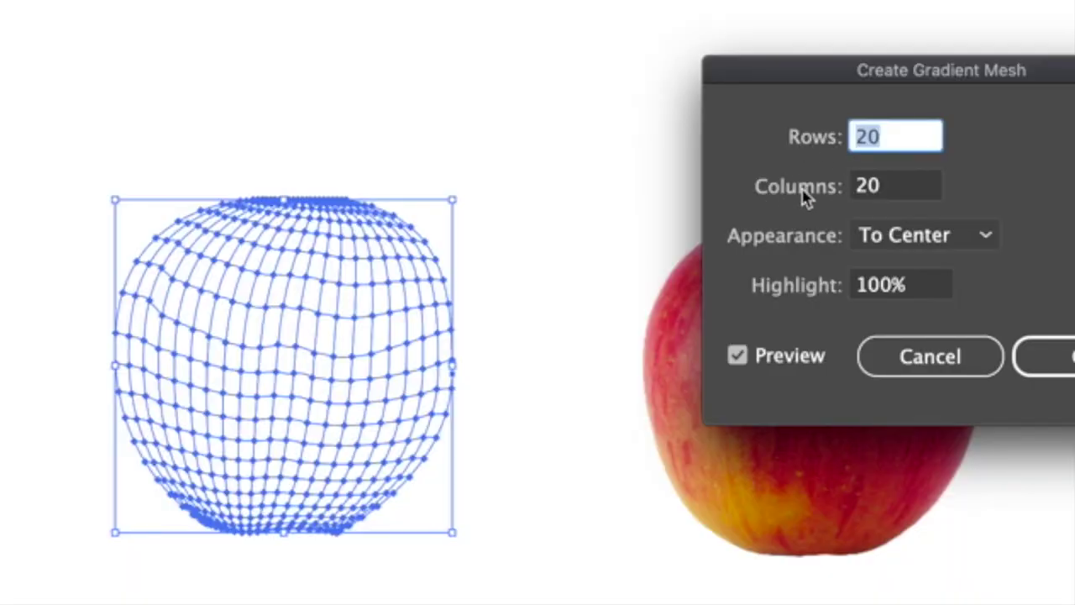
{"action": "left_click_drag", "start_coordinate": [879, 67], "coordinate": [672, 67]}
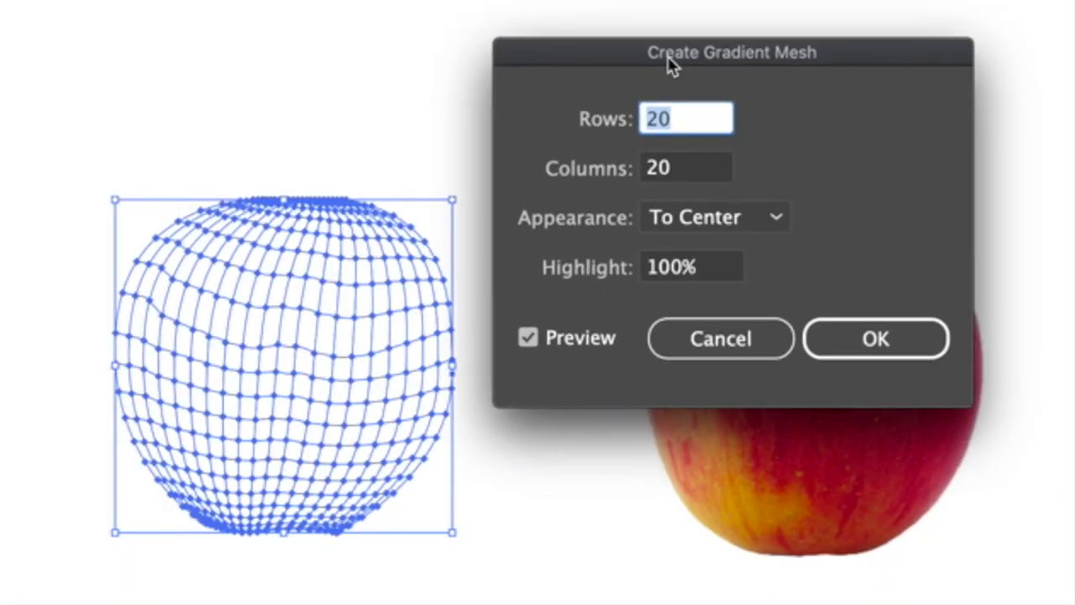
{"action": "type", "text": "4"}
{"action": "key", "text": "Tab"}
{"action": "type", "text": "4"}
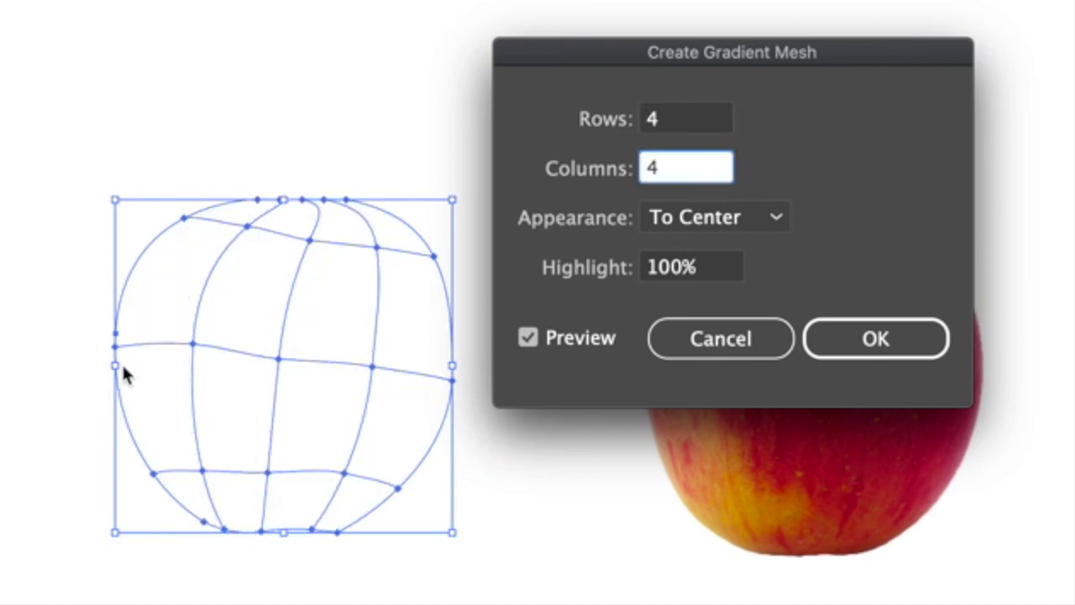
{"action": "left_click", "coordinate": [677, 127]}
{"action": "type", "text": "20"}
{"action": "left_click", "coordinate": [687, 173]}
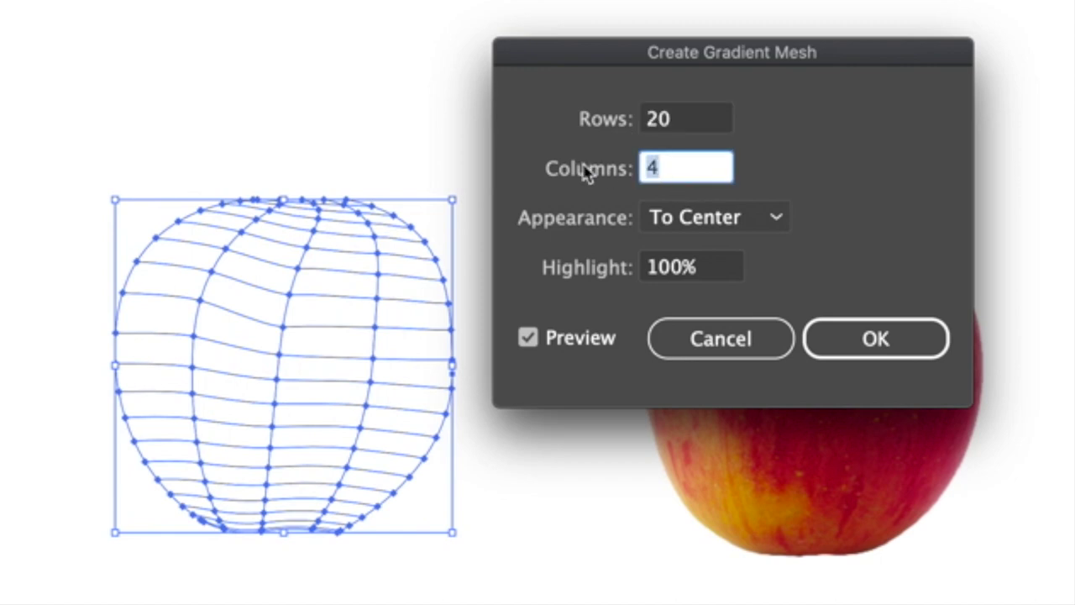
{"action": "type", "text": "20"}
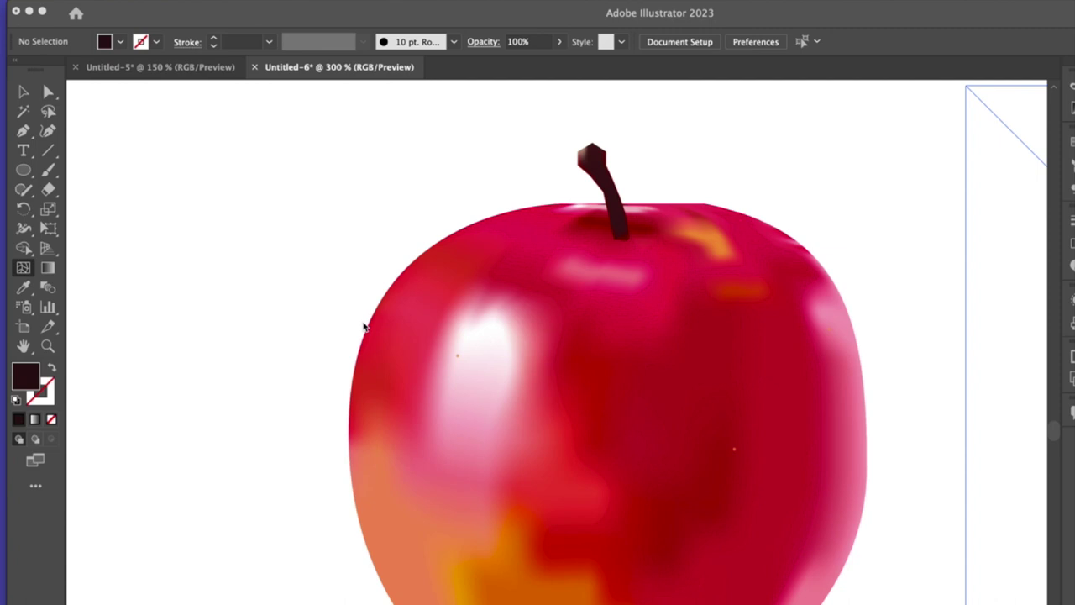
Step: In the example apple document, zoom in and add a mesh point near the apple's left edge
{"action": "left_click", "coordinate": [355, 310]}
{"action": "key", "text": "super+equal"}
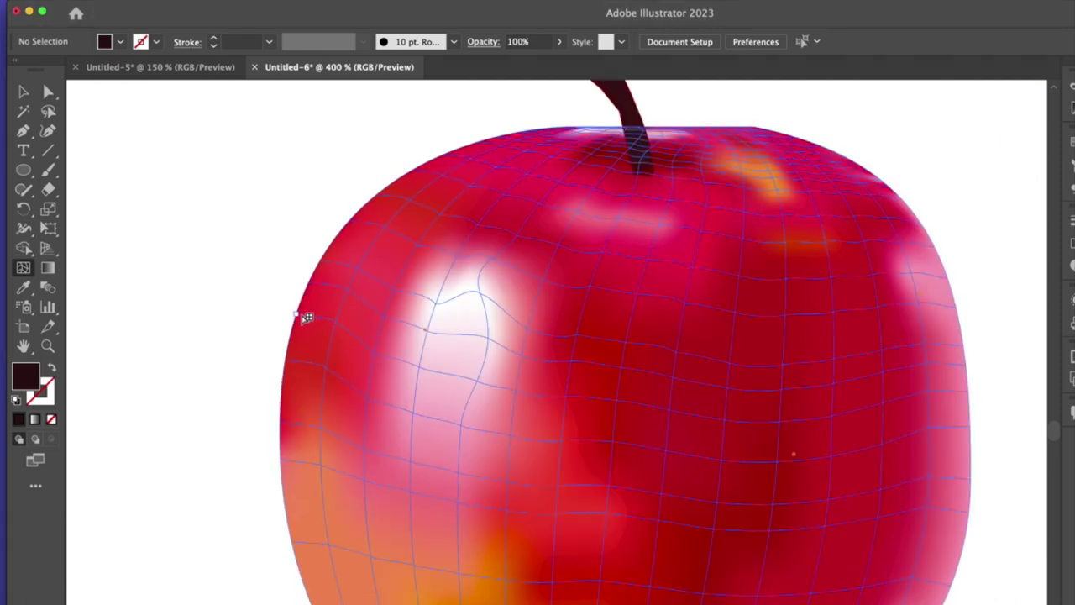
{"action": "left_click", "coordinate": [299, 330]}
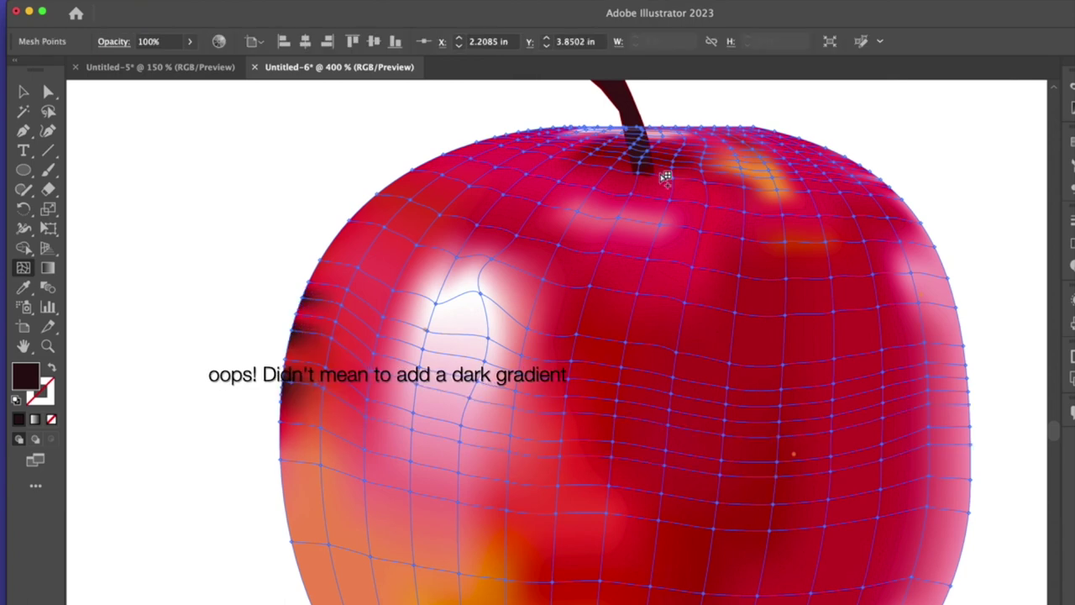
{"action": "key", "text": "super+equal"}
{"action": "left_click_drag", "start_coordinate": [857, 187], "coordinate": [457, 412]}
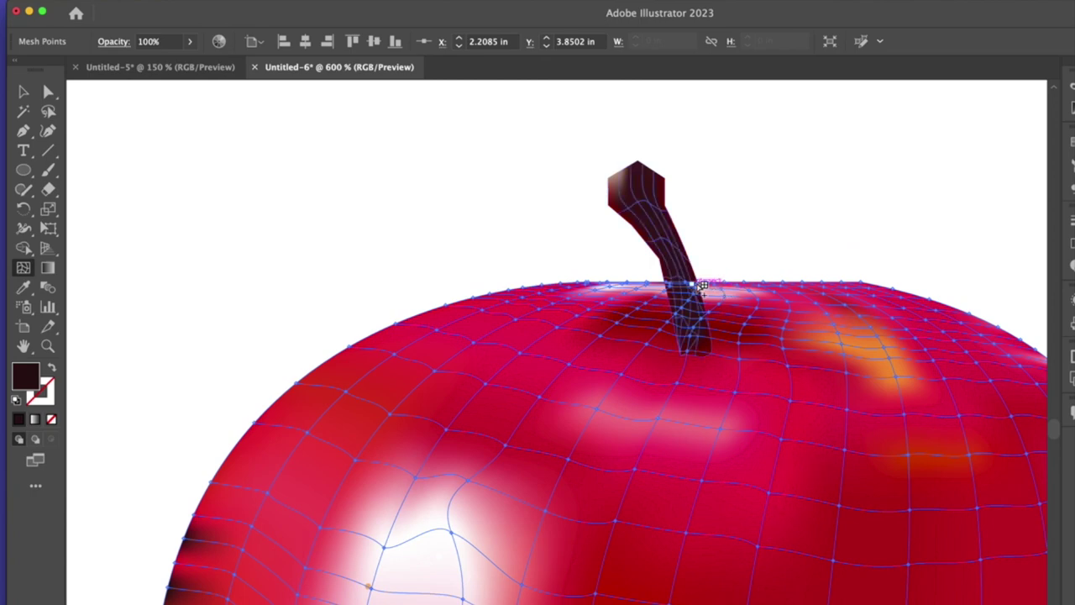
Step: Select several mesh points along the example apple's top edge, near the stem, and on its left side
{"action": "left_click", "coordinate": [638, 284]}
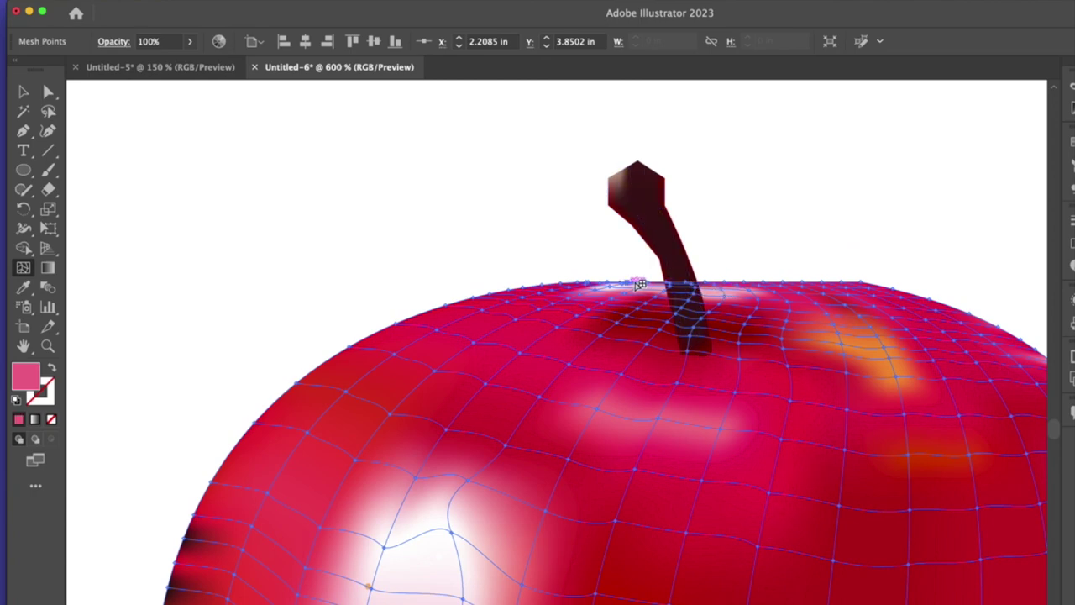
{"action": "key", "text": "super+plus"}
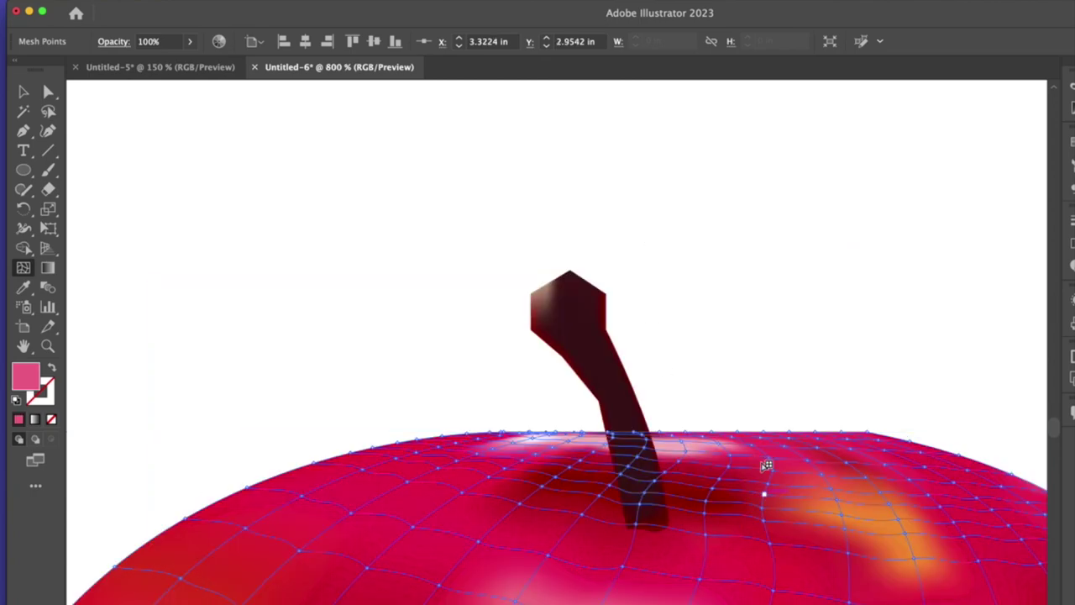
{"action": "left_click", "coordinate": [805, 436]}
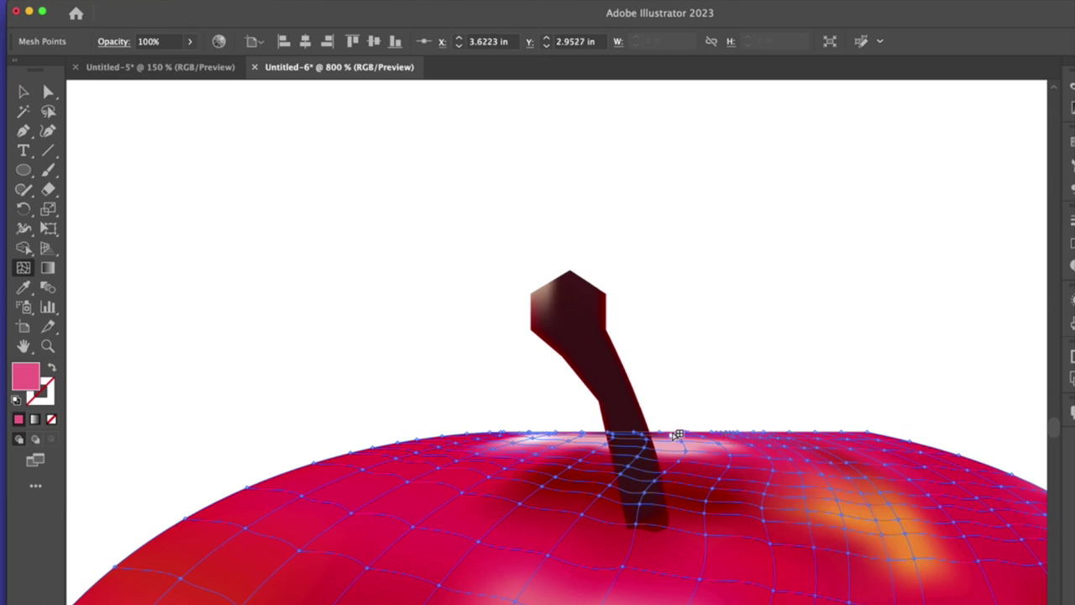
{"action": "left_click", "coordinate": [598, 434]}
{"action": "left_click", "coordinate": [577, 433]}
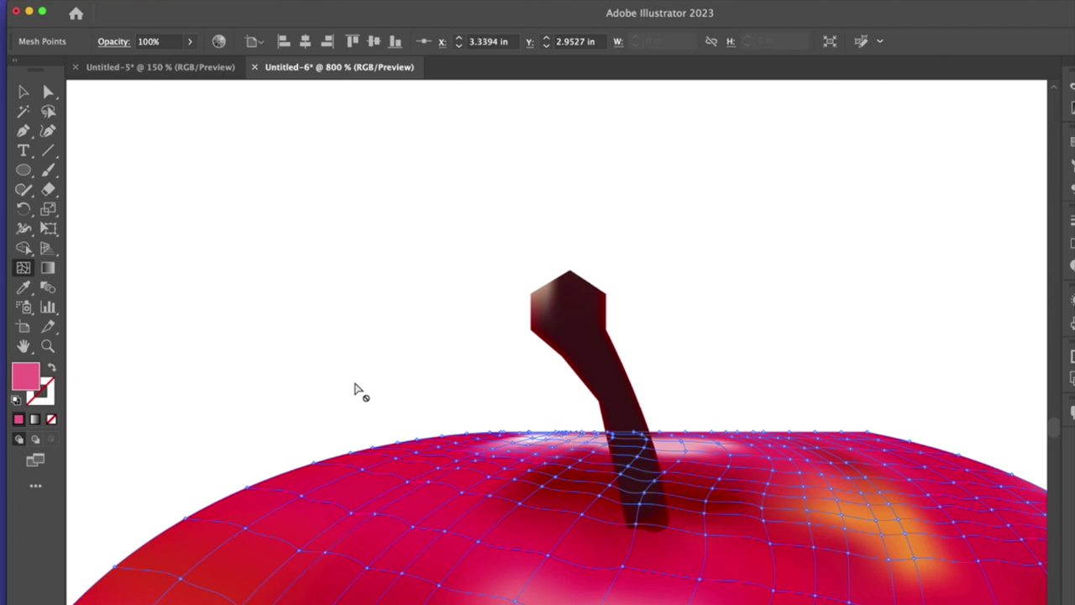
{"action": "left_click", "coordinate": [293, 471]}
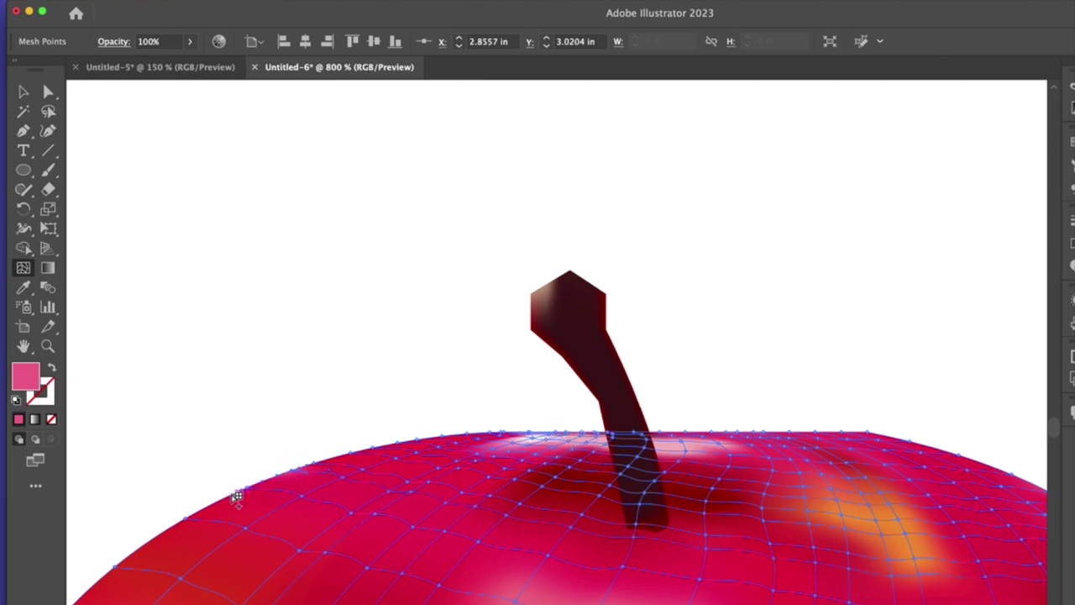
{"action": "left_click", "coordinate": [210, 502]}
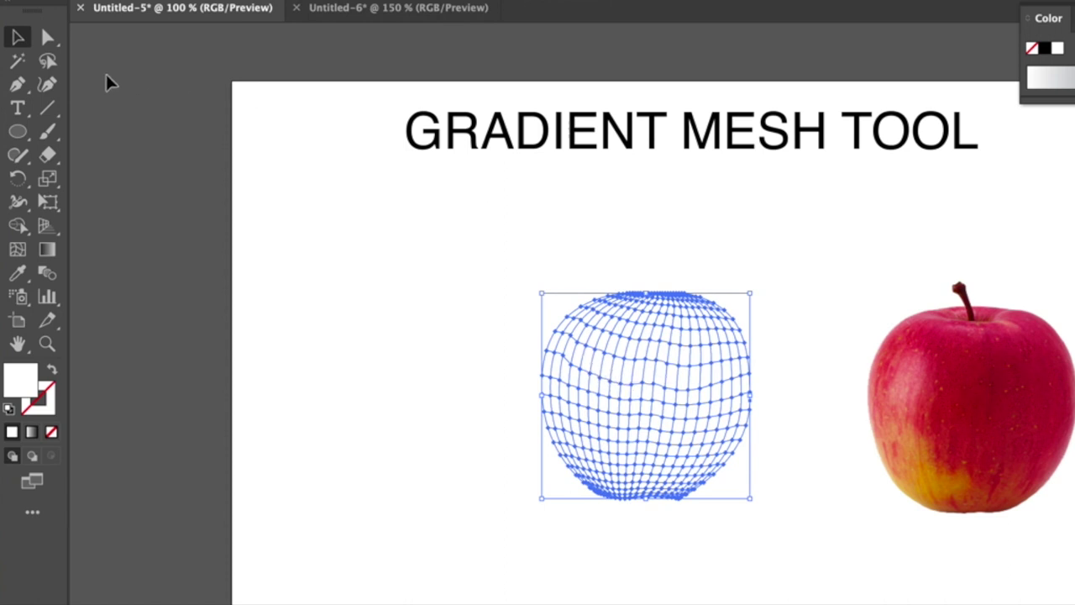
Step: Nudge a mesh point on the apple's left side, then lasso the lower-left mesh points
{"action": "scroll", "coordinate": [134, 120], "scroll_direction": "right", "scroll_amount": 2}
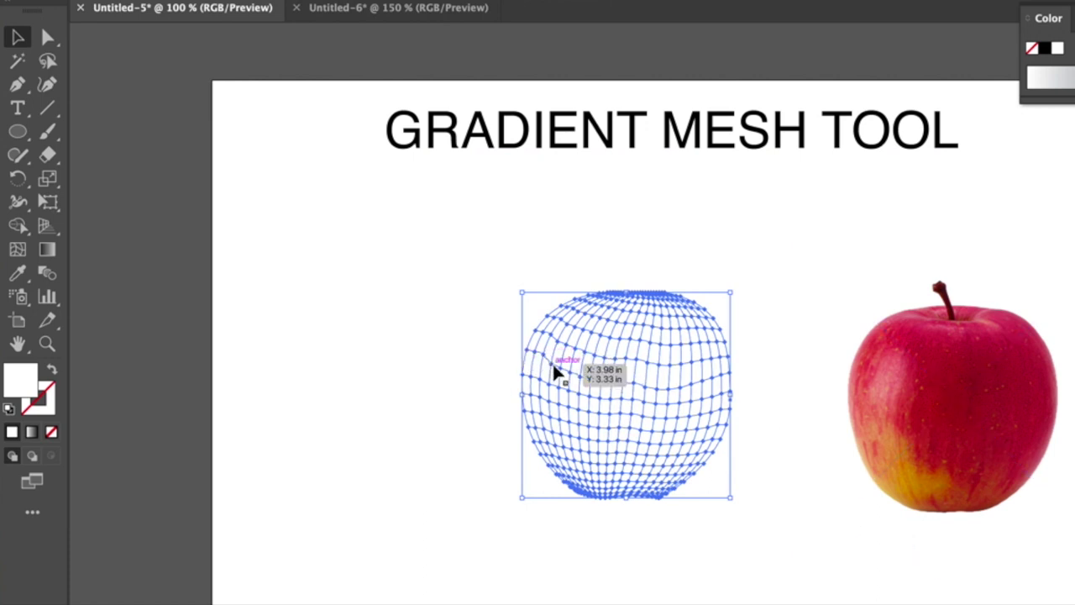
{"action": "left_click_drag", "start_coordinate": [567, 379], "coordinate": [634, 329]}
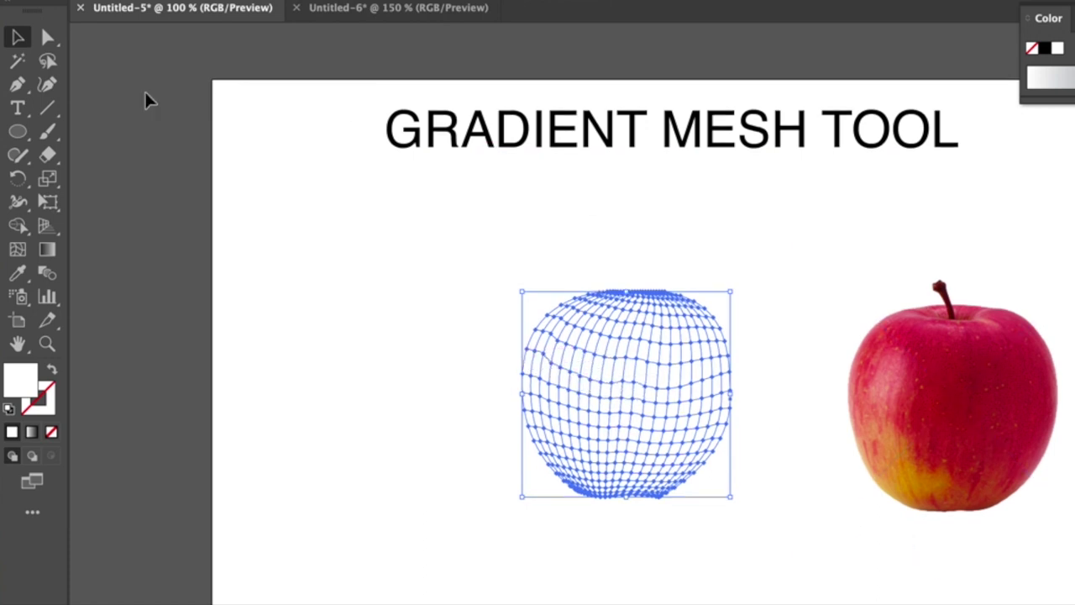
{"action": "left_click", "coordinate": [47, 62]}
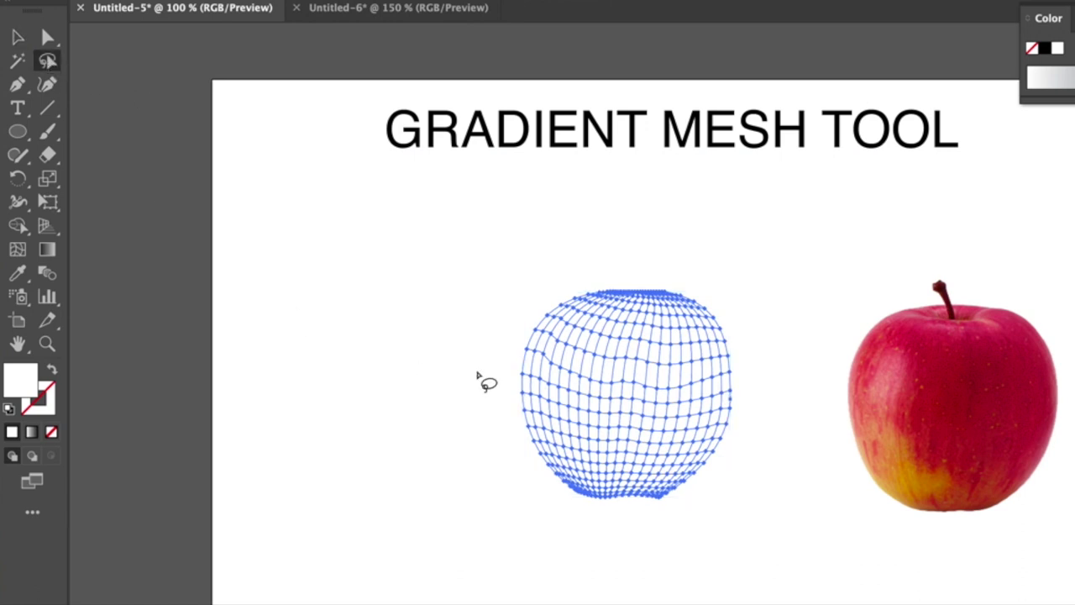
{"action": "mouse_move", "coordinate": [530, 463]}
{"action": "left_mouse_down"}
{"action": "mouse_move", "coordinate": [554, 493]}
{"action": "mouse_move", "coordinate": [603, 512]}
{"action": "mouse_move", "coordinate": [626, 494]}
{"action": "mouse_move", "coordinate": [618, 450]}
{"action": "mouse_move", "coordinate": [593, 430]}
{"action": "mouse_move", "coordinate": [566, 424]}
{"action": "mouse_move", "coordinate": [527, 475]}
{"action": "left_mouse_up"}
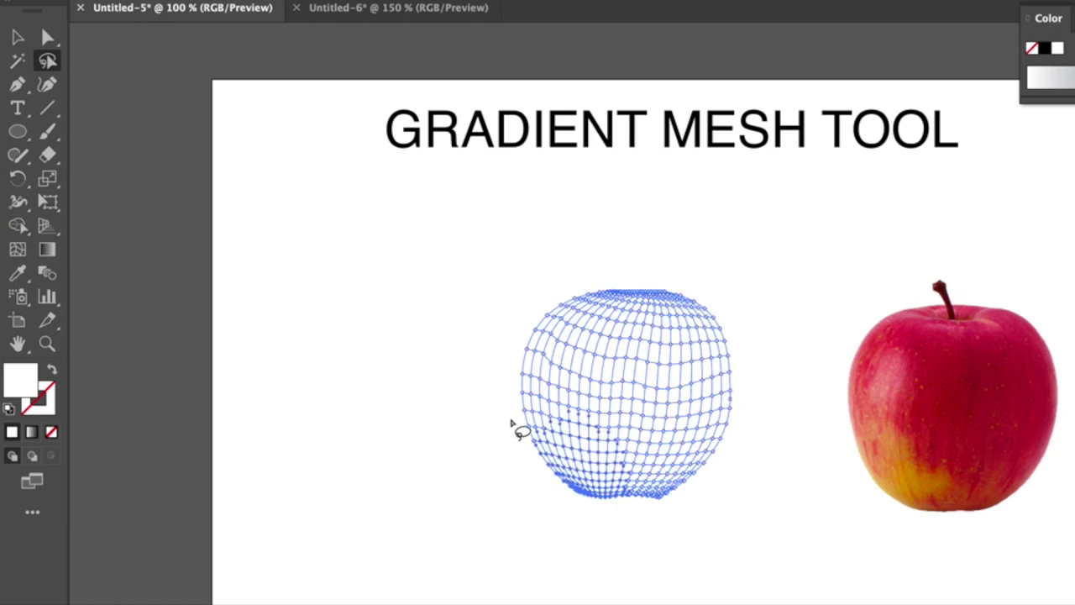
Step: Colour the lower-left mesh points a reddish-orange sampled from the apple photo
{"action": "key", "text": "i"}
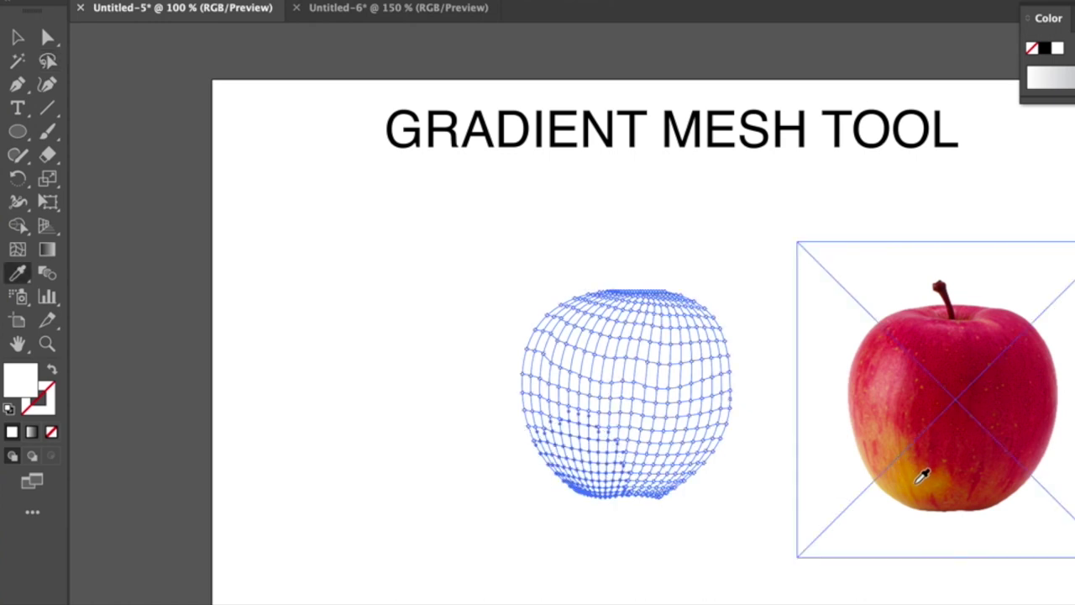
{"action": "left_click", "coordinate": [915, 477]}
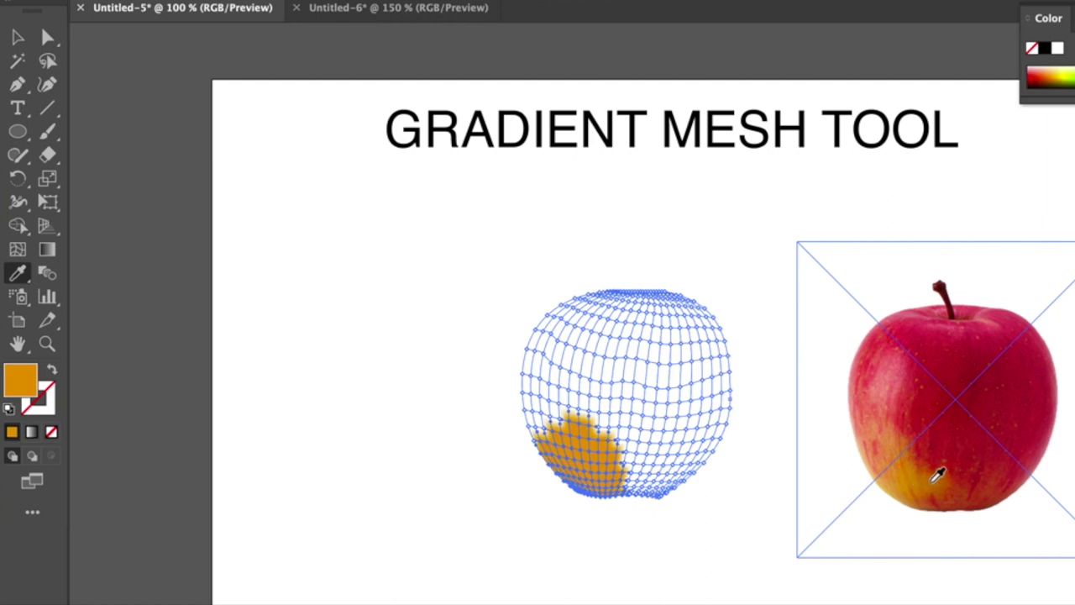
{"action": "left_click", "coordinate": [939, 475]}
{"action": "left_click", "coordinate": [894, 438]}
{"action": "left_click", "coordinate": [895, 483]}
{"action": "left_click", "coordinate": [904, 440]}
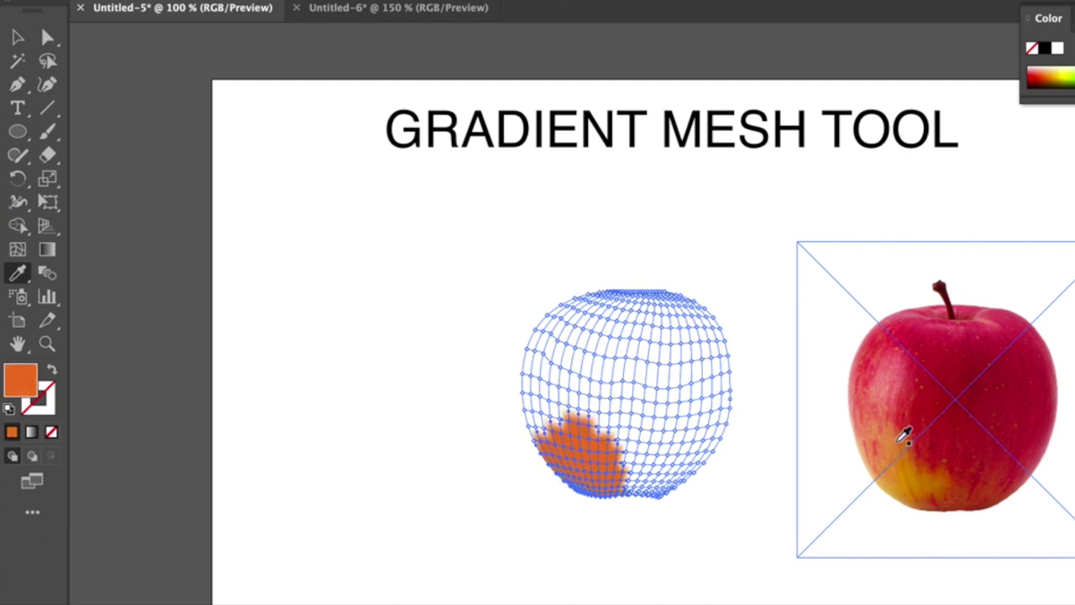
Step: Lasso the upper-left mesh points and colour them a deep pink-red from the photo
{"action": "key", "text": "q"}
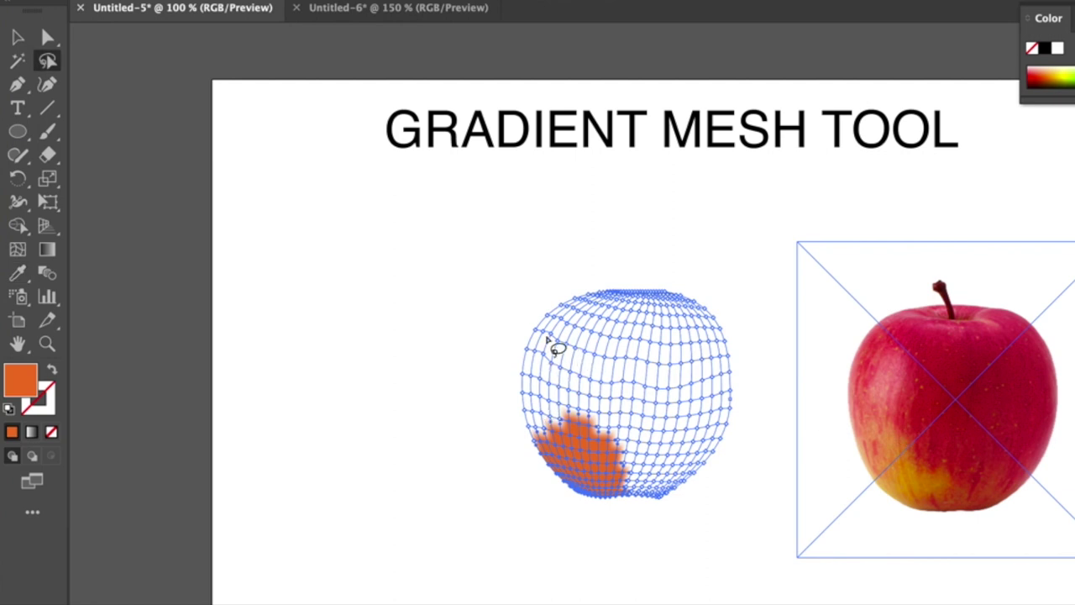
{"action": "mouse_move", "coordinate": [557, 348]}
{"action": "left_mouse_down"}
{"action": "mouse_move", "coordinate": [536, 370]}
{"action": "mouse_move", "coordinate": [548, 417]}
{"action": "mouse_move", "coordinate": [580, 398]}
{"action": "mouse_move", "coordinate": [589, 340]}
{"action": "mouse_move", "coordinate": [575, 322]}
{"action": "mouse_move", "coordinate": [549, 362]}
{"action": "left_mouse_up"}
{"action": "key", "text": "i"}
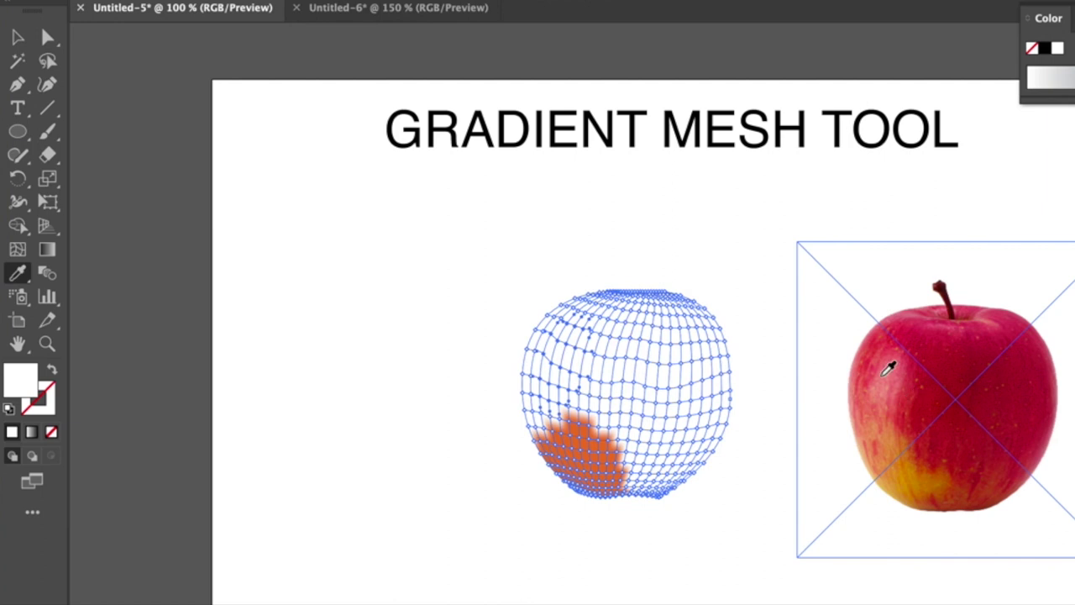
{"action": "left_click", "coordinate": [884, 375]}
{"action": "left_click", "coordinate": [896, 369]}
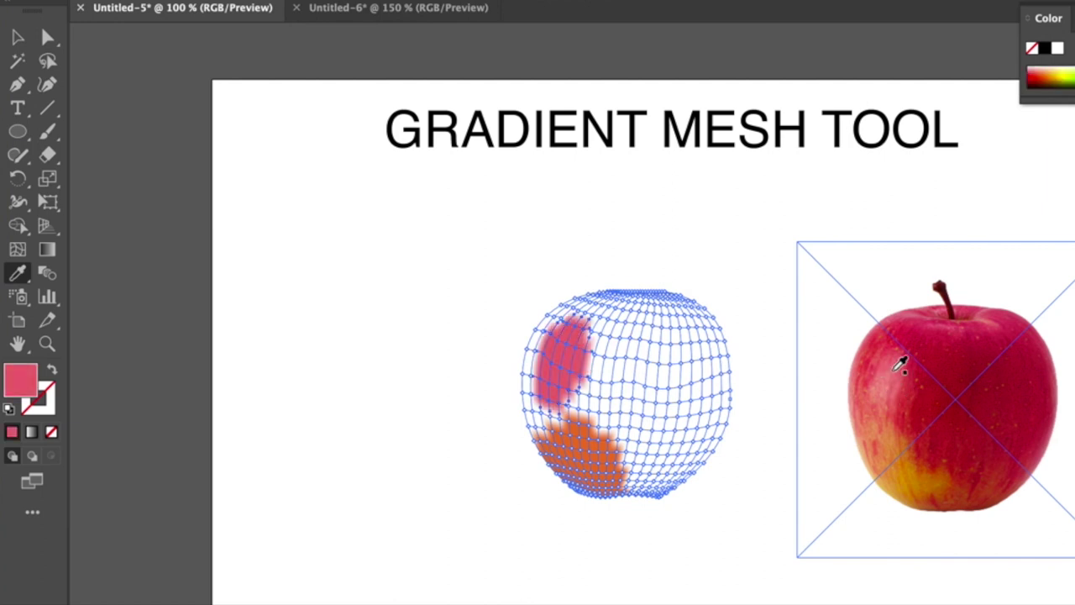
Step: Lasso the centre mesh points and colour them a bright red sampled from the photo
{"action": "key", "text": "q"}
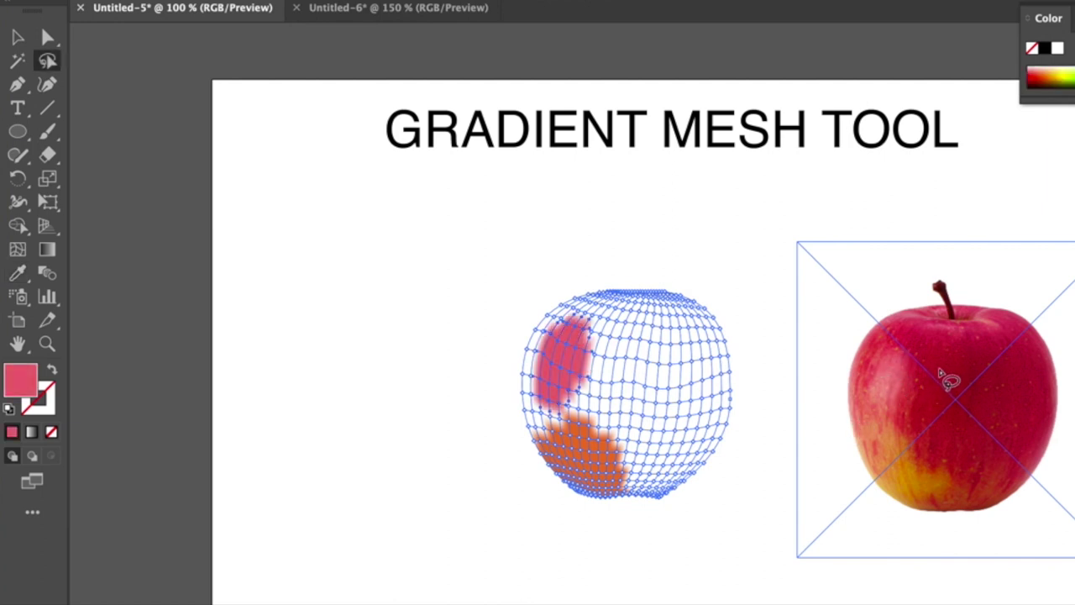
{"action": "mouse_move", "coordinate": [941, 375]}
{"action": "left_mouse_down"}
{"action": "mouse_move", "coordinate": [930, 419]}
{"action": "mouse_move", "coordinate": [982, 420]}
{"action": "mouse_move", "coordinate": [987, 381]}
{"action": "mouse_move", "coordinate": [936, 379]}
{"action": "left_mouse_up"}
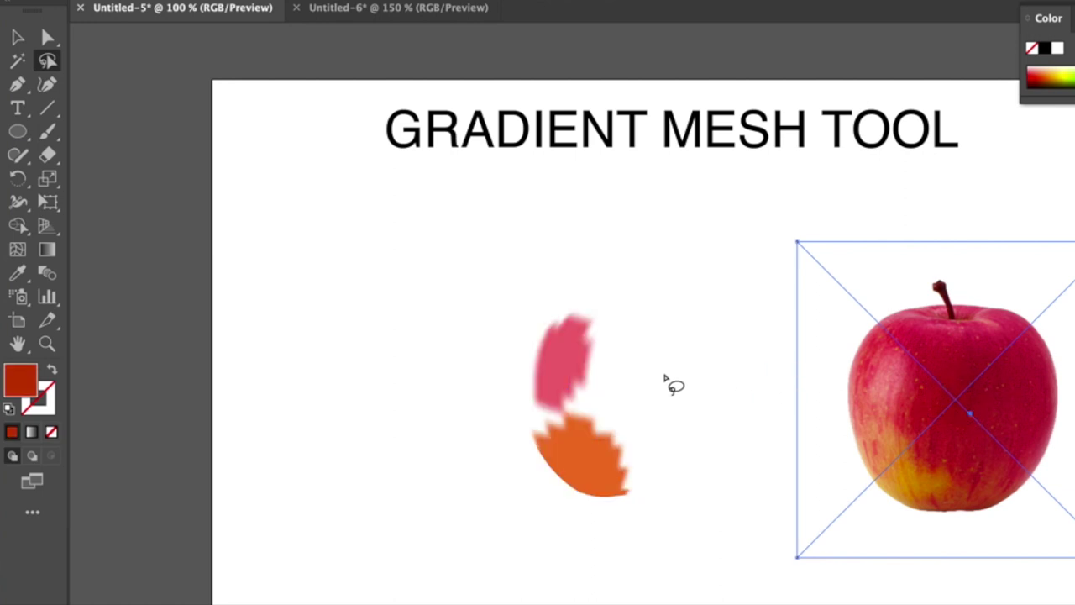
{"action": "mouse_move", "coordinate": [675, 385]}
{"action": "left_mouse_down"}
{"action": "mouse_move", "coordinate": [620, 340]}
{"action": "mouse_move", "coordinate": [607, 348]}
{"action": "mouse_move", "coordinate": [585, 378]}
{"action": "mouse_move", "coordinate": [614, 427]}
{"action": "mouse_move", "coordinate": [670, 416]}
{"action": "mouse_move", "coordinate": [674, 364]}
{"action": "mouse_move", "coordinate": [646, 339]}
{"action": "mouse_move", "coordinate": [622, 357]}
{"action": "left_mouse_up"}
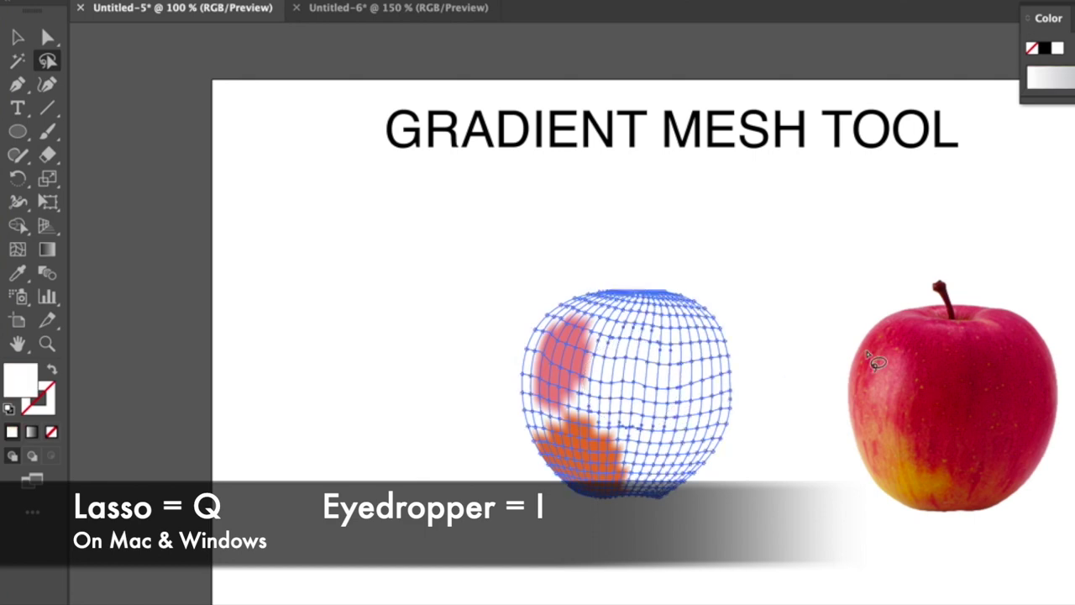
{"action": "key", "text": "i"}
{"action": "left_click", "coordinate": [966, 379]}
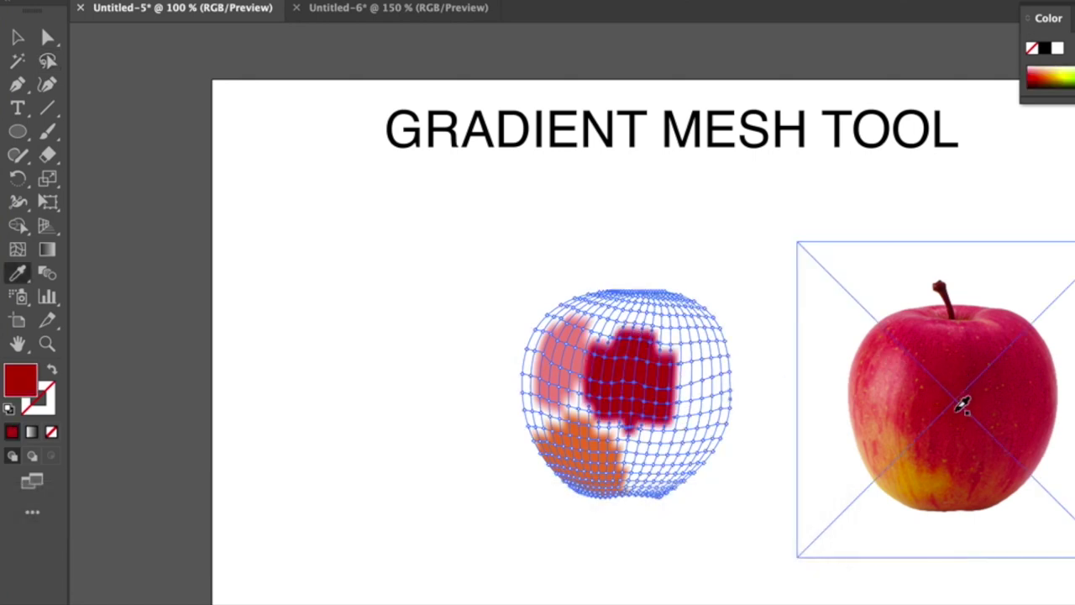
{"action": "left_click", "coordinate": [935, 372]}
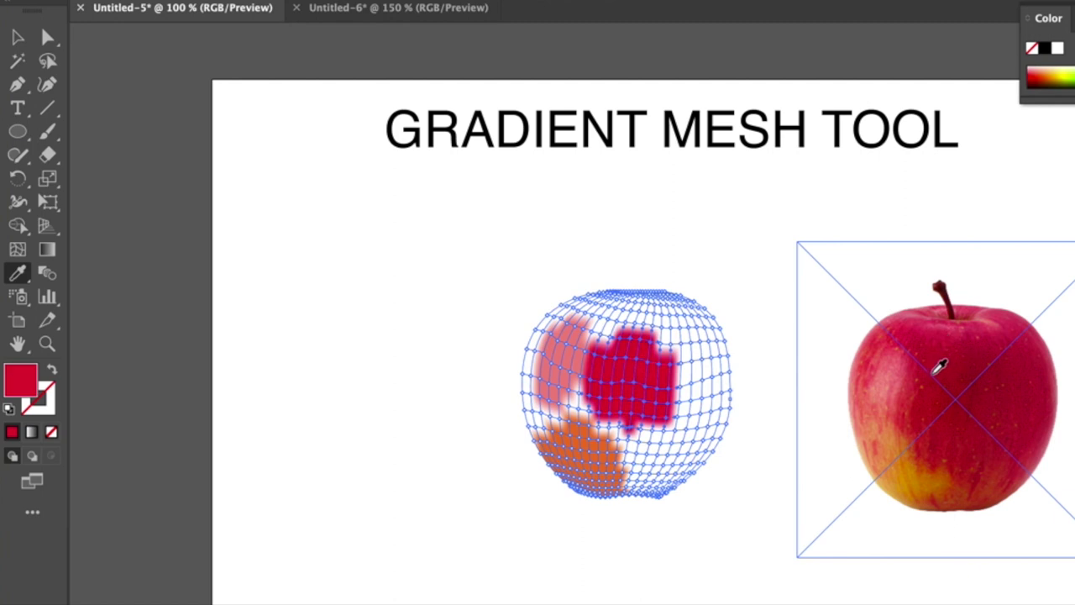